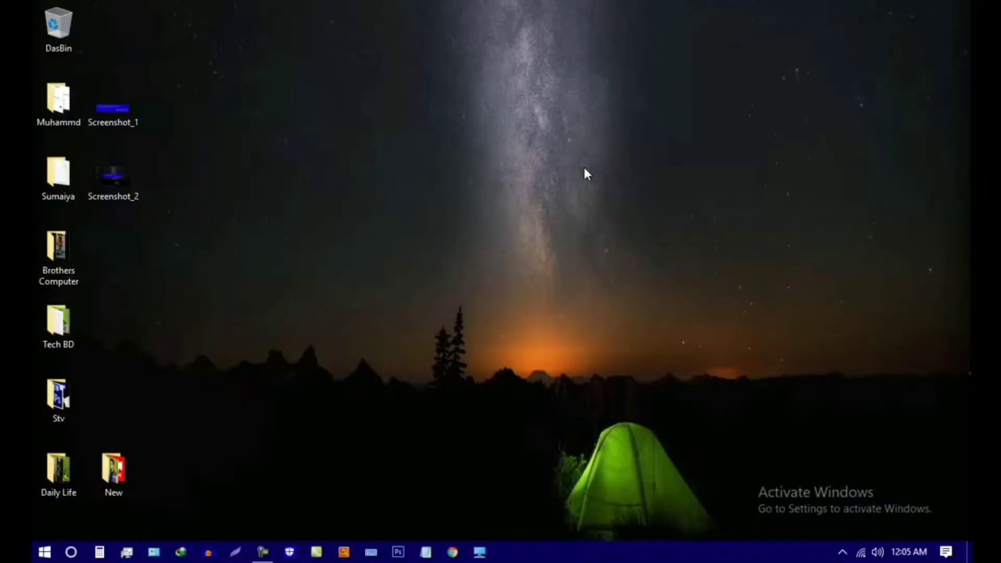
- Refresh the desktop three times from its context menu, then launch Task Manager with Ctrl+Shift+Esc
right_click(570, 153)
click(610, 201)
right_click(576, 169)
click(603, 211)
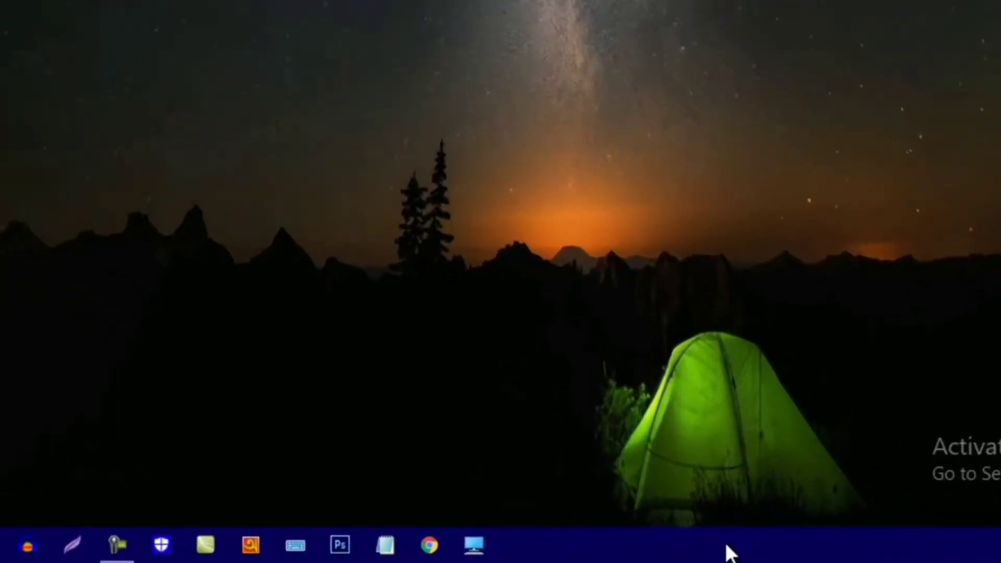
right_click(717, 548)
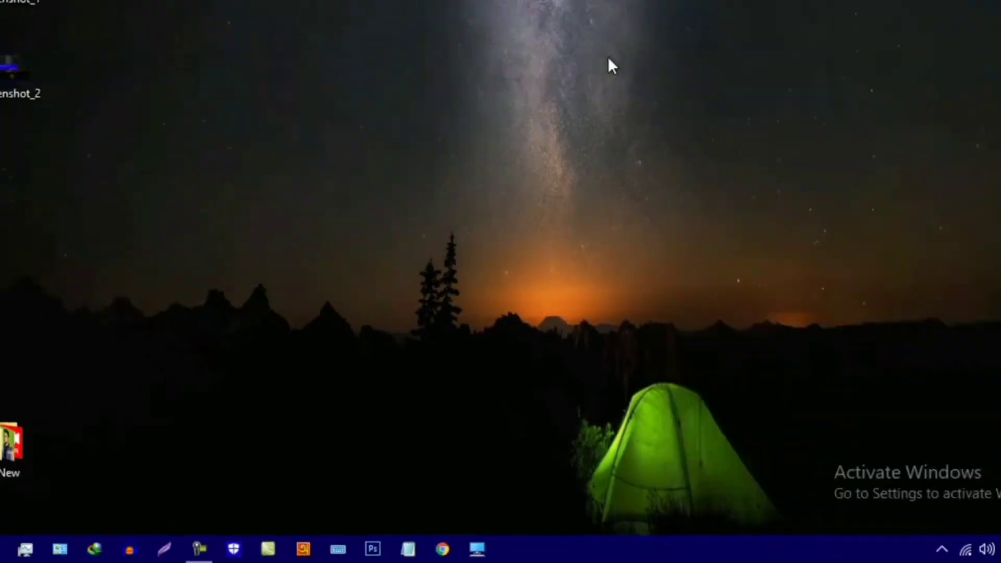
right_click(584, 168)
click(626, 212)
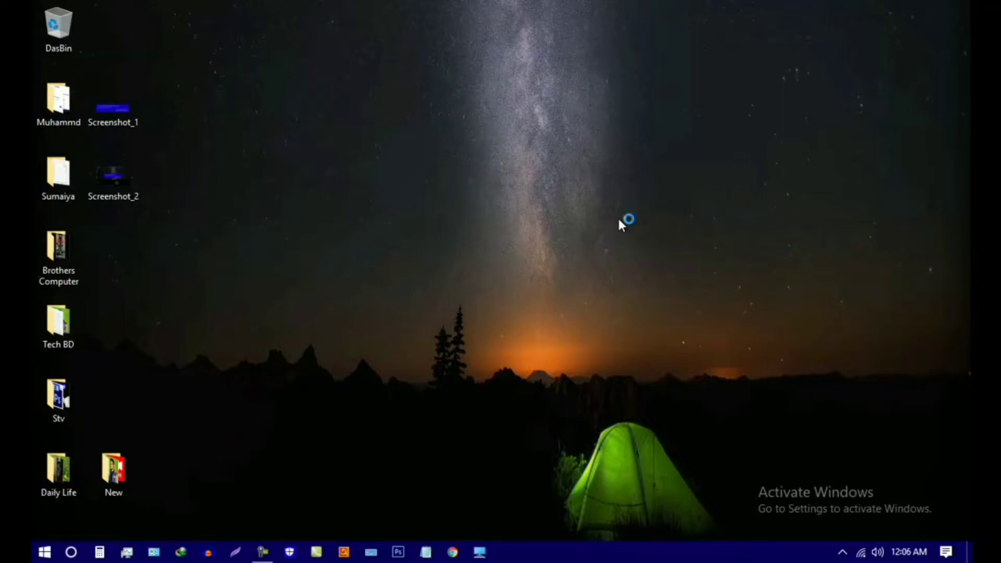
key(ctrl+shift+Escape)
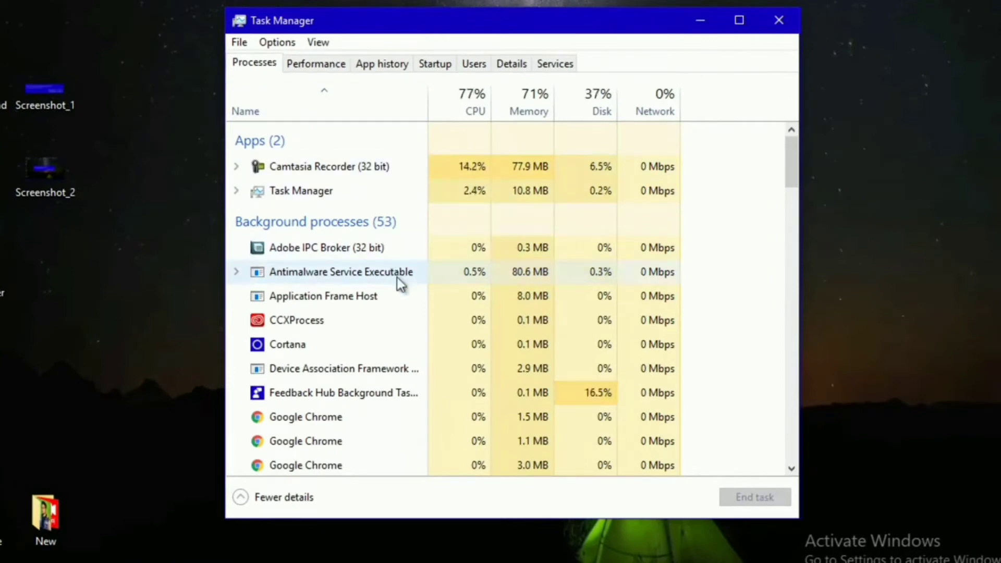
- End the Windows Explorer process from Task Manager's Processes list
scroll(396, 277, down, 3)
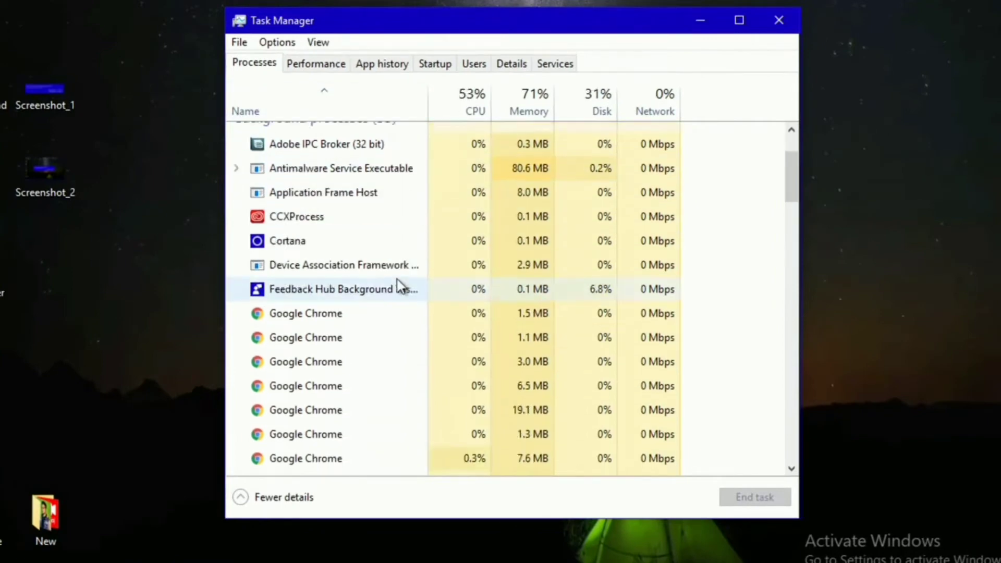
scroll(398, 287, down, 15)
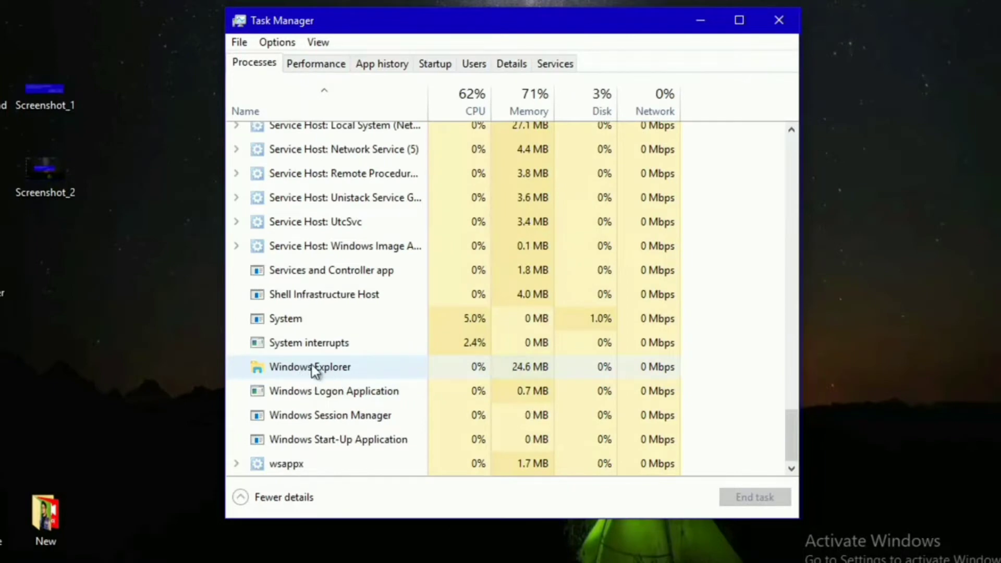
scroll(351, 371, up, 2)
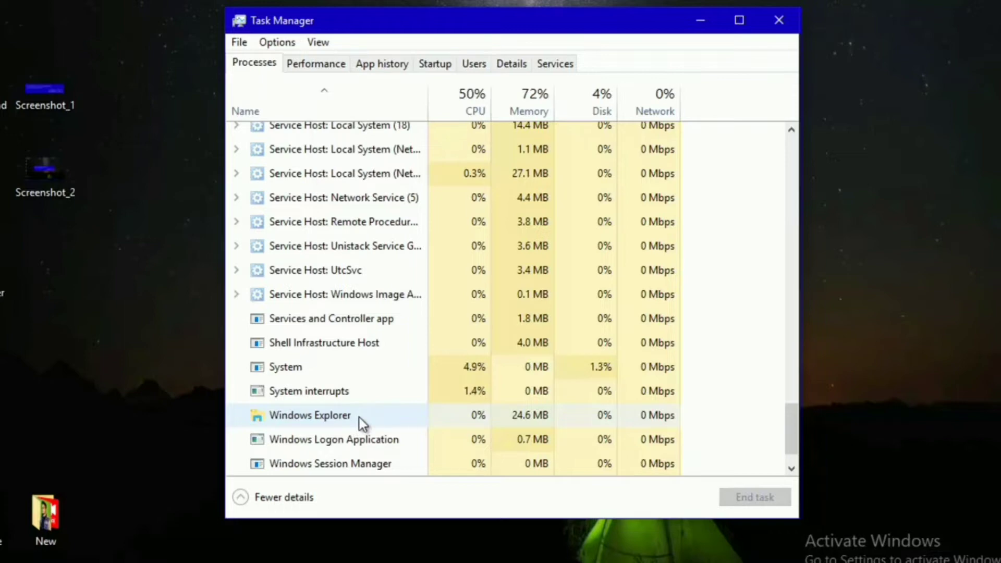
right_click(360, 419)
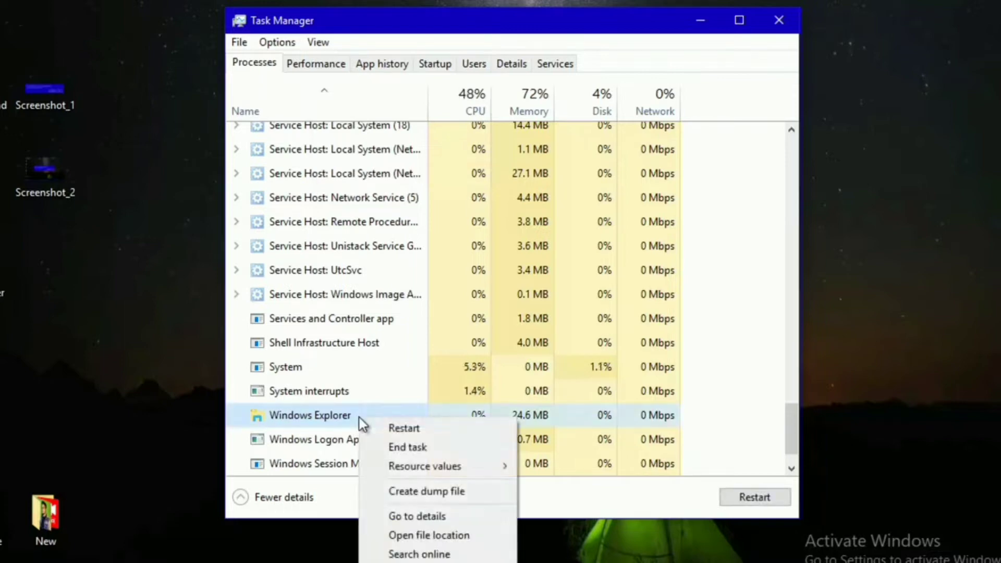
click(418, 452)
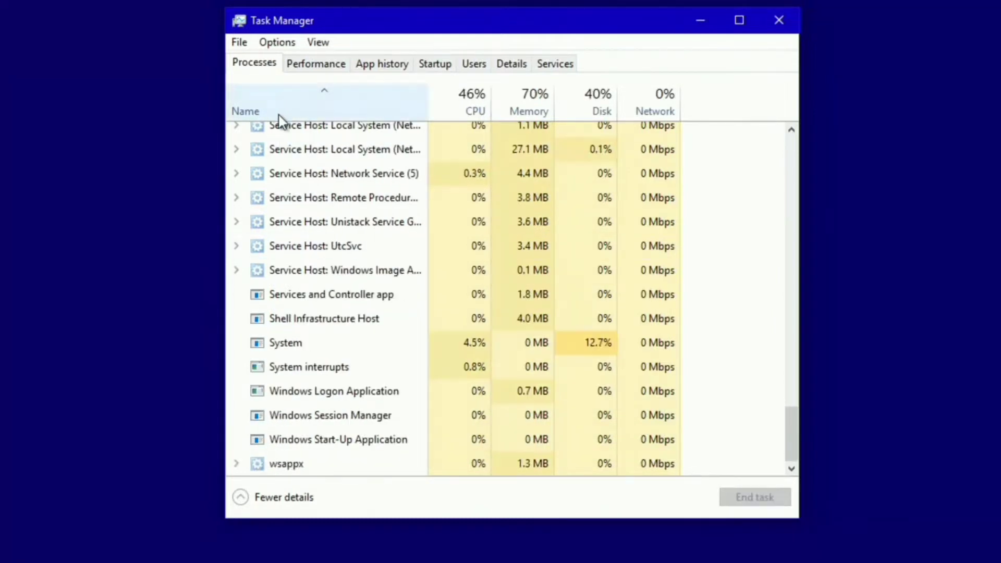
scroll(338, 119, up, 1)
scroll(378, 109, down, 1)
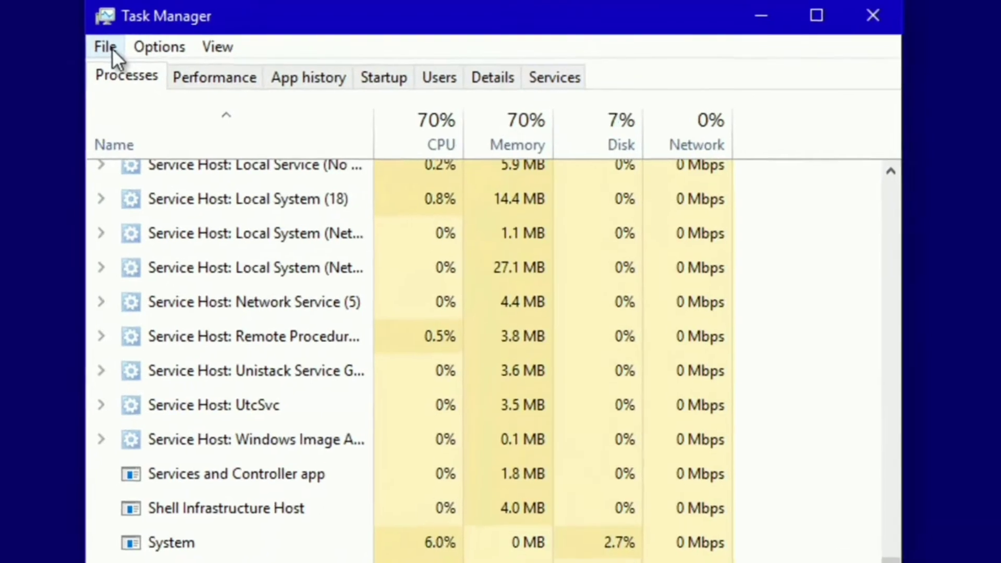
- Run explorer.exe as a new task, replacing the old services.msc entry in the Open field
click(195, 46)
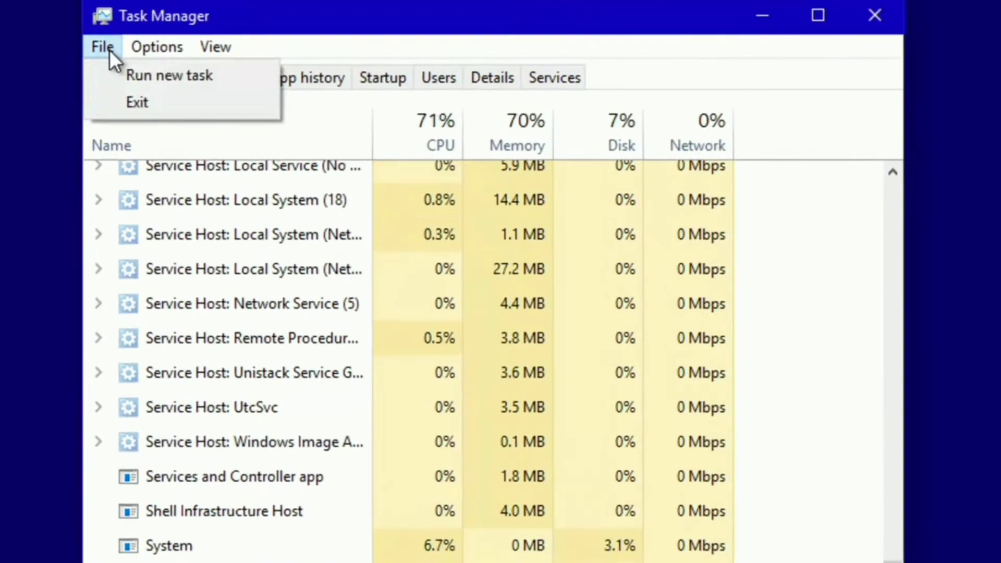
click(212, 77)
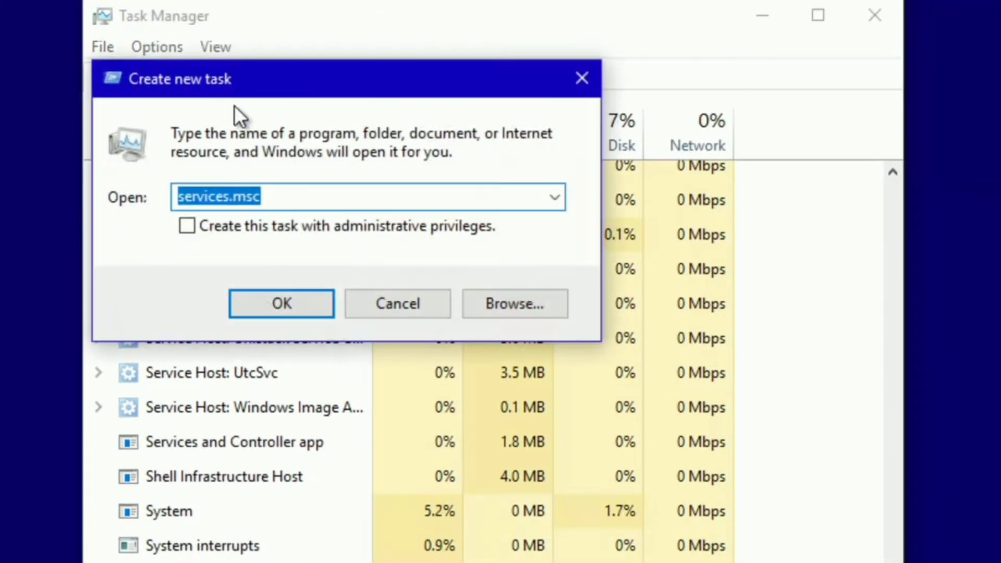
click(330, 199)
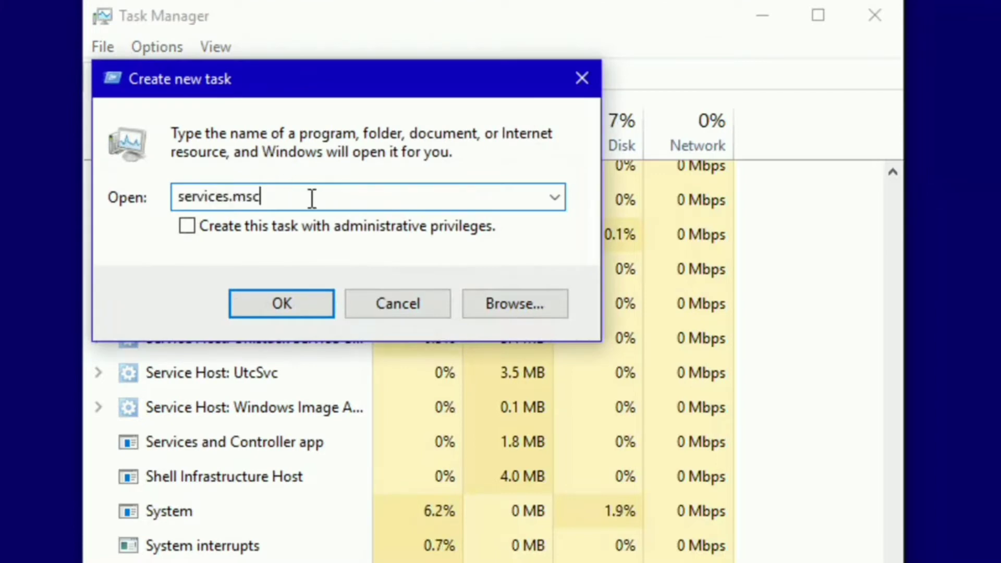
double_click(312, 199)
right_click(312, 199)
click(372, 281)
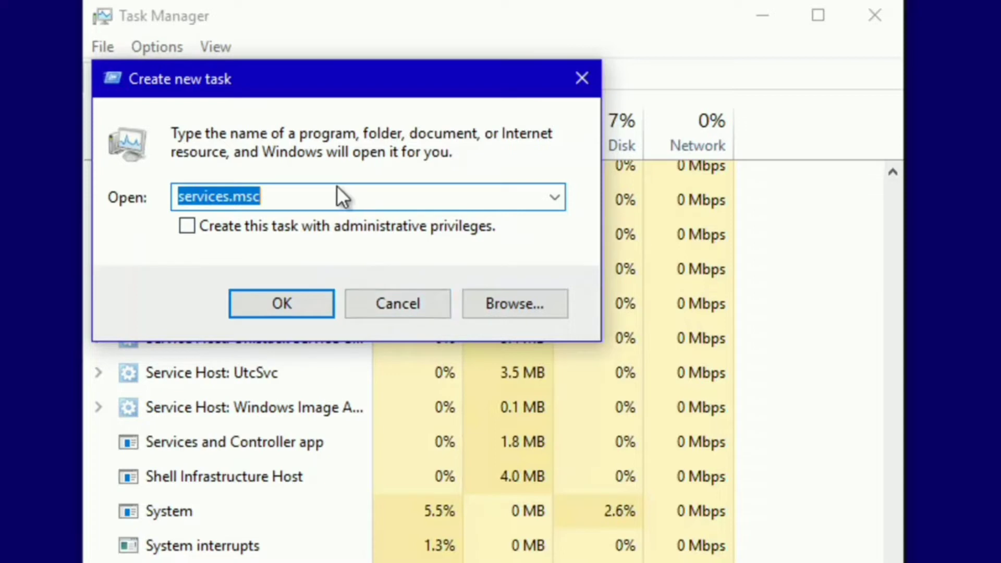
key(Delete)
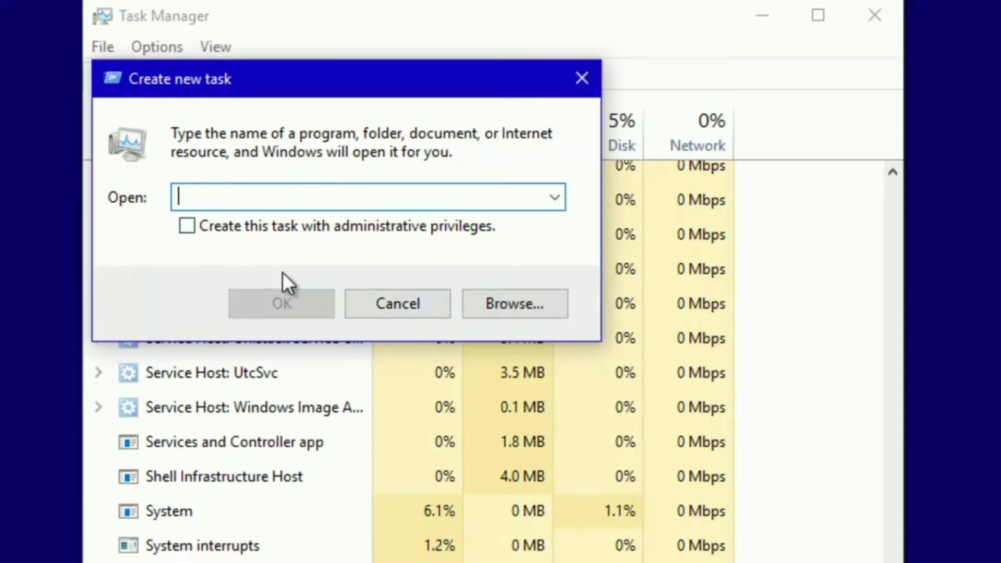
text(ex)
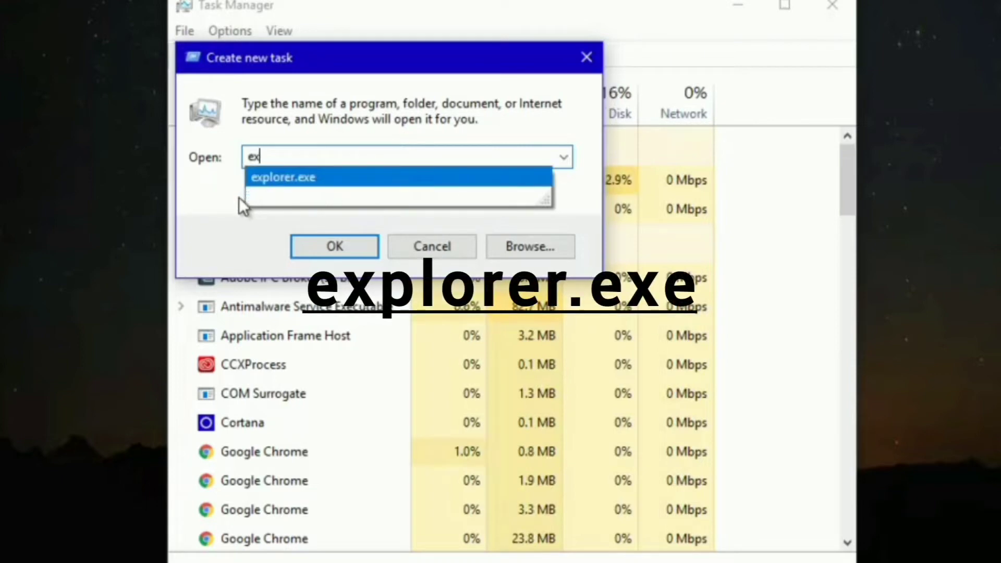
click(344, 183)
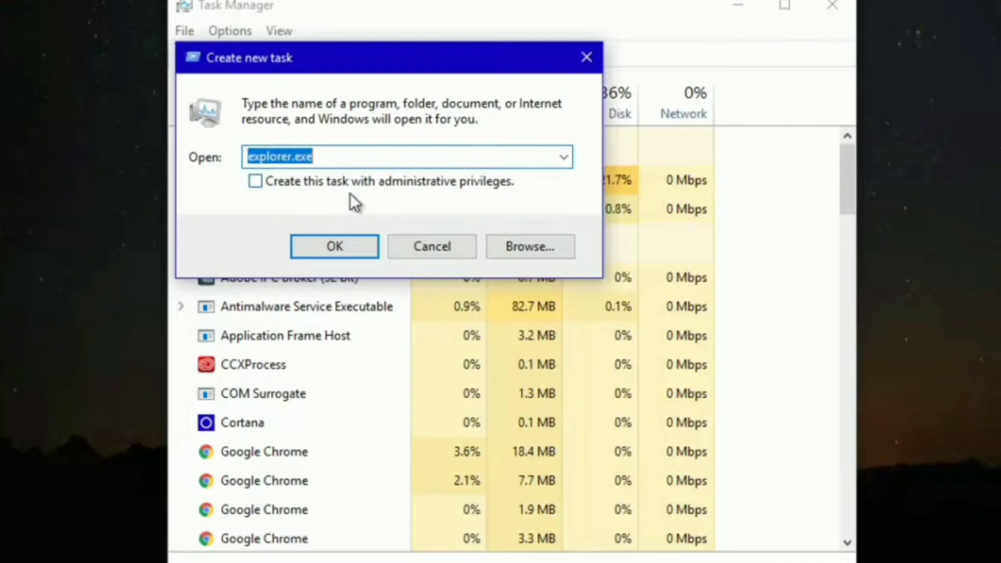
click(353, 247)
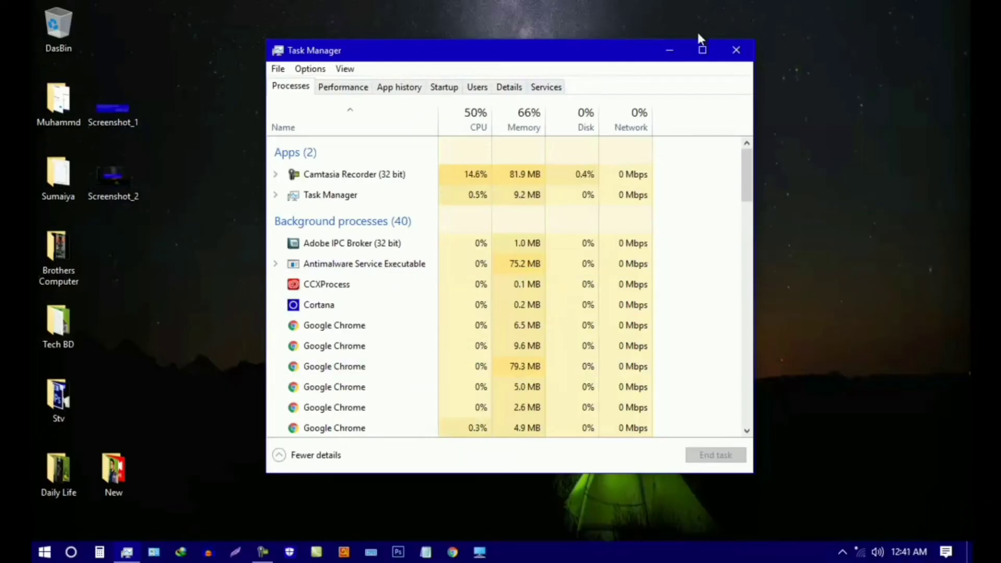
- Close Task Manager and refresh the desktop twice
click(743, 51)
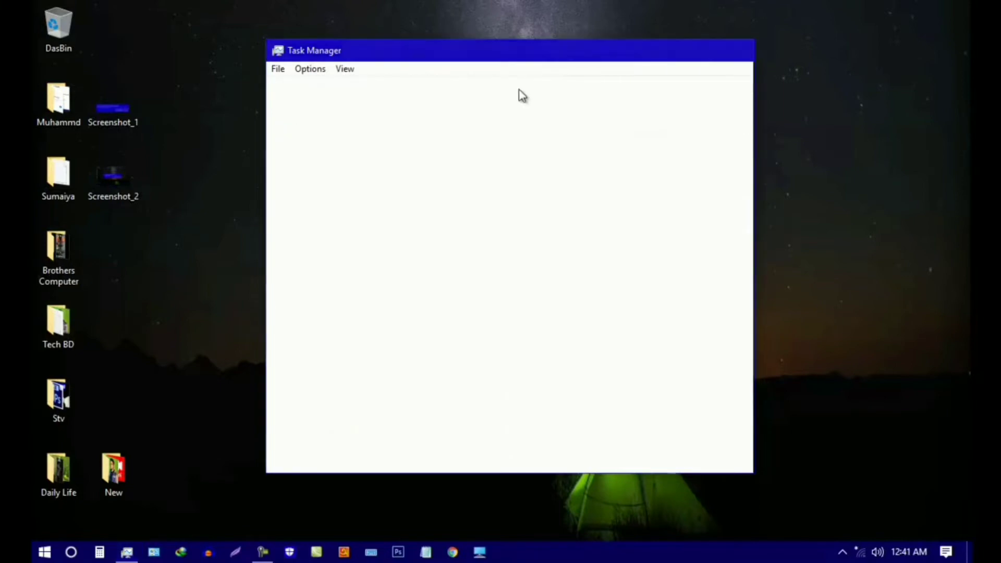
right_click(451, 95)
click(485, 136)
right_click(453, 111)
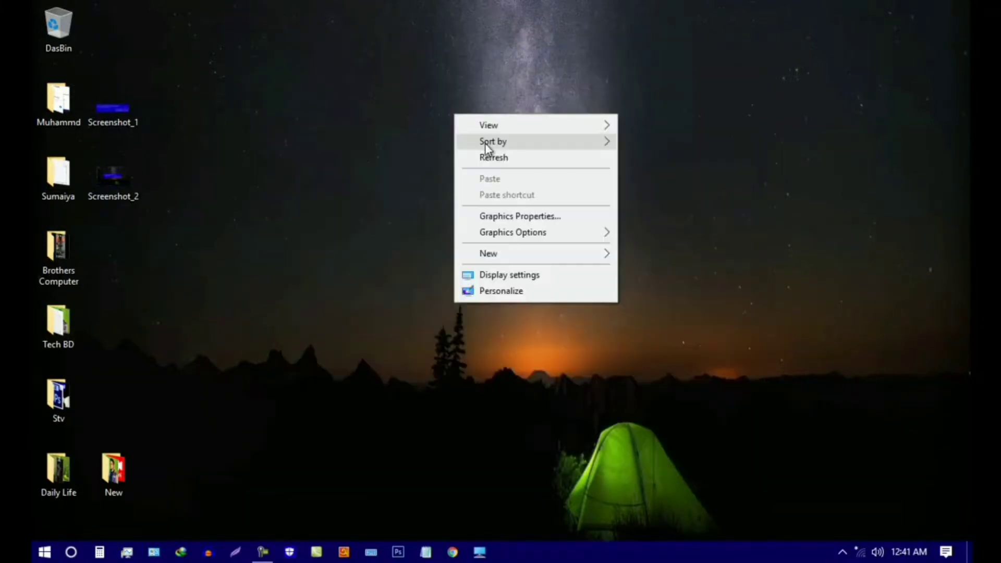
click(494, 155)
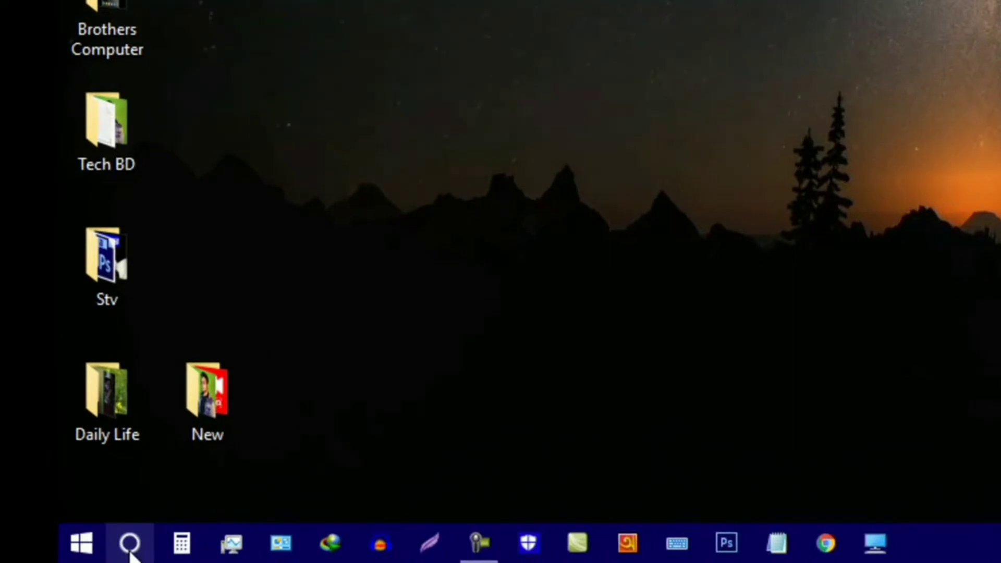
- Search Windows for Command Prompt and bring up its launch options
click(131, 554)
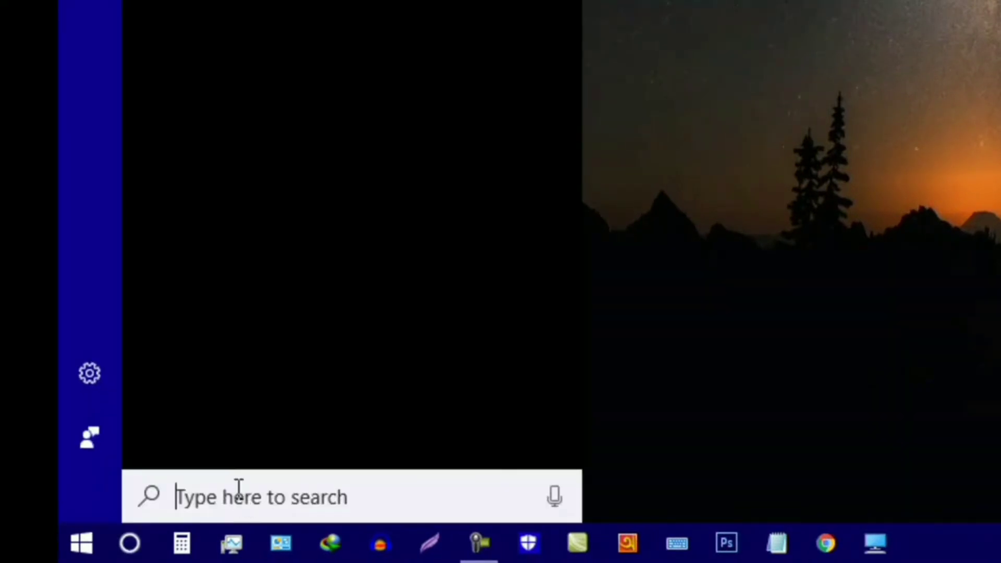
text(d)
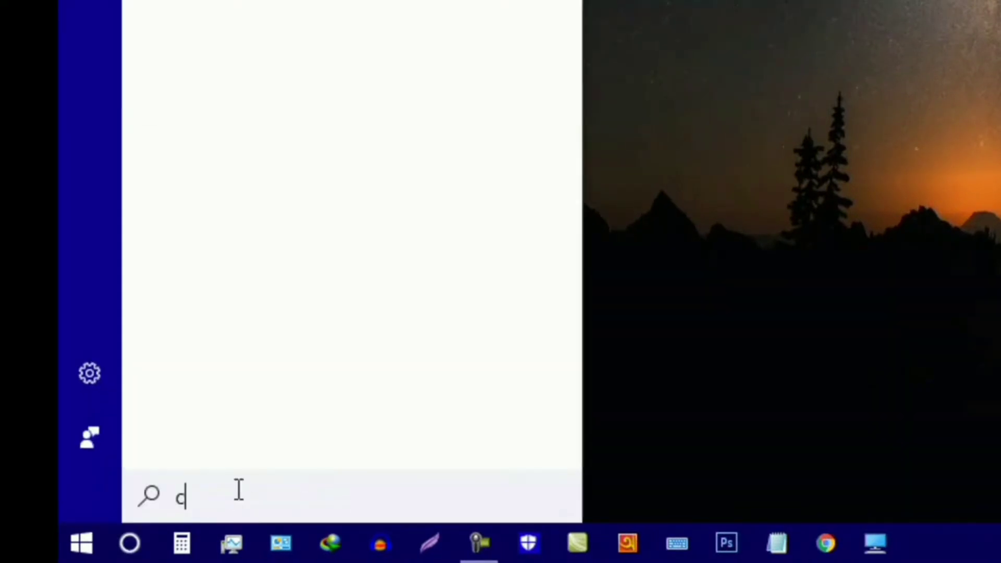
text(omm)
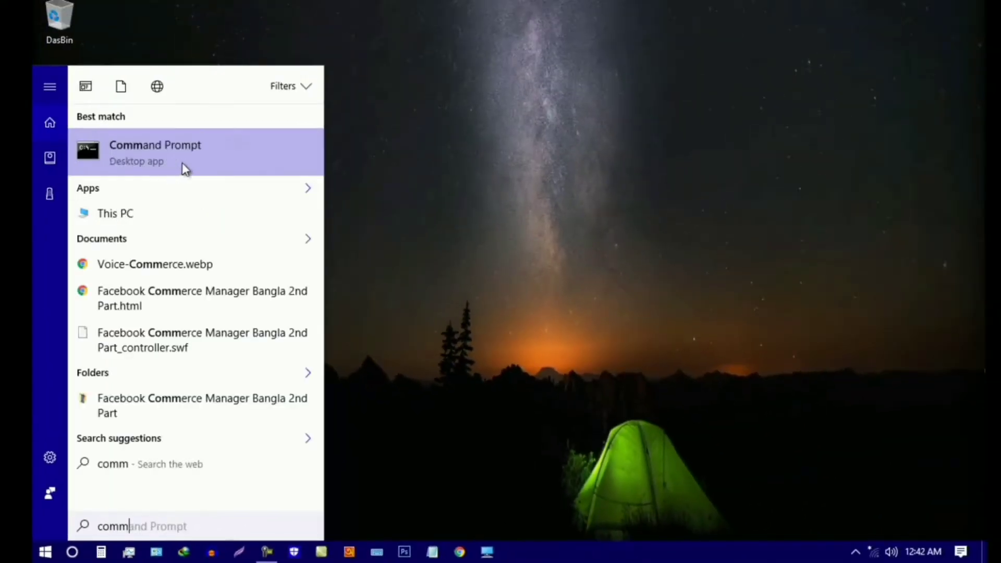
click(212, 150)
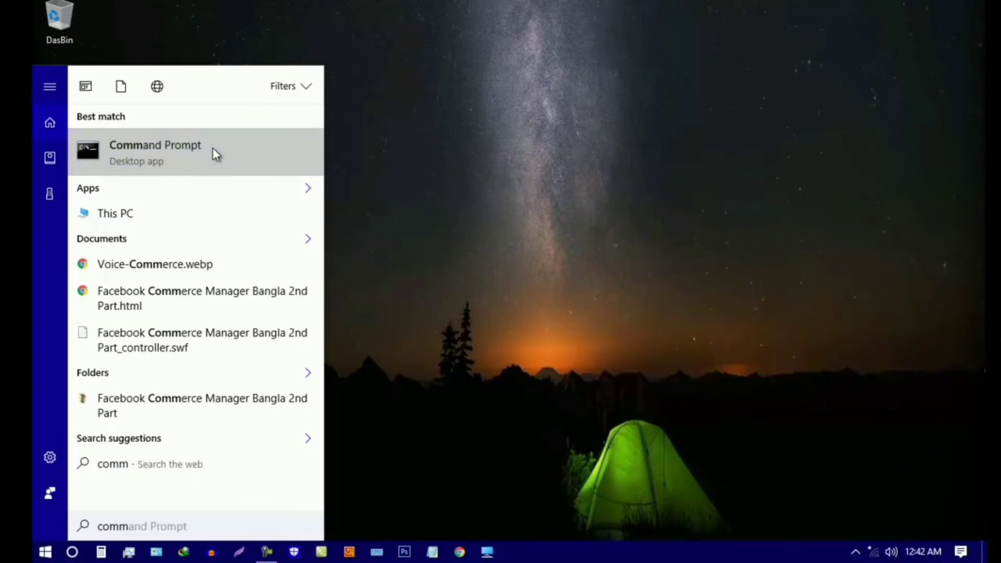
right_click(216, 151)
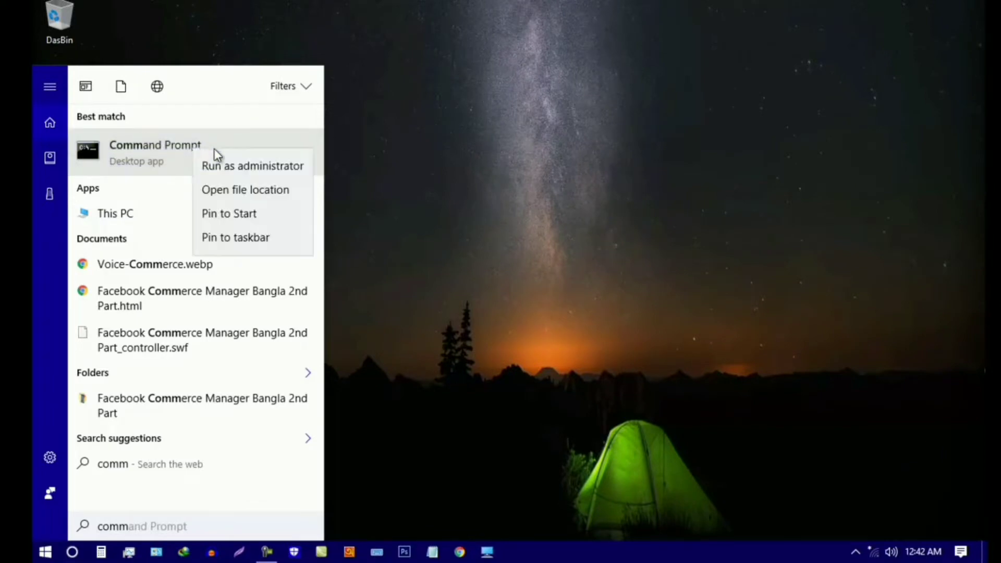
- Run Command Prompt as administrator, execute slmgr -rearm, and dismiss the restart-required message
click(255, 172)
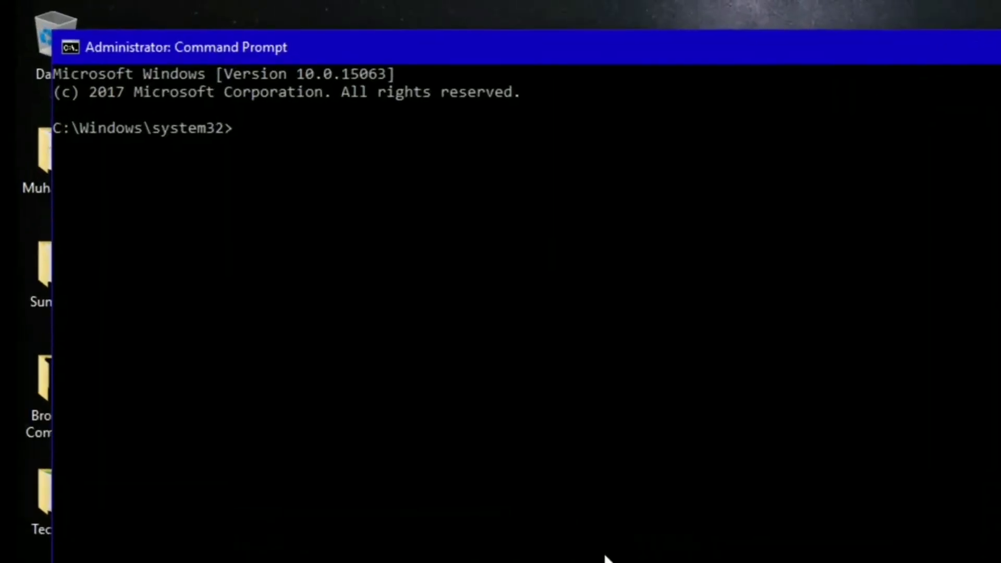
click(290, 132)
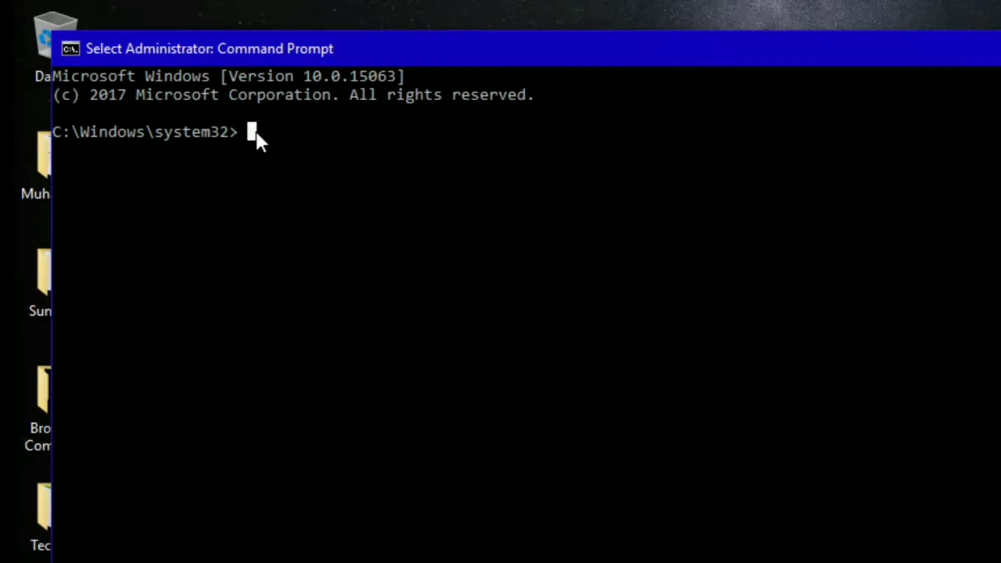
text(slmgr)
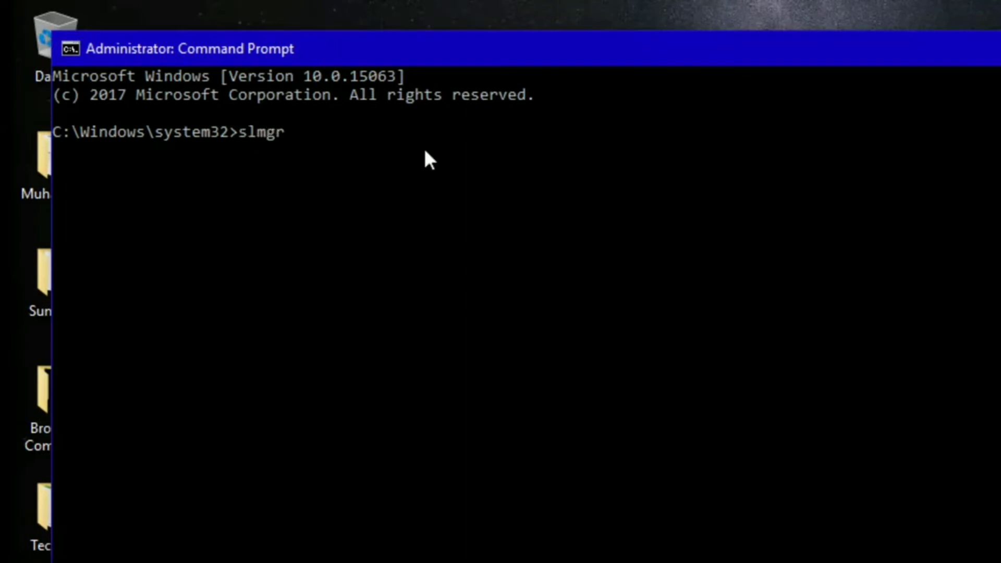
text( -rea)
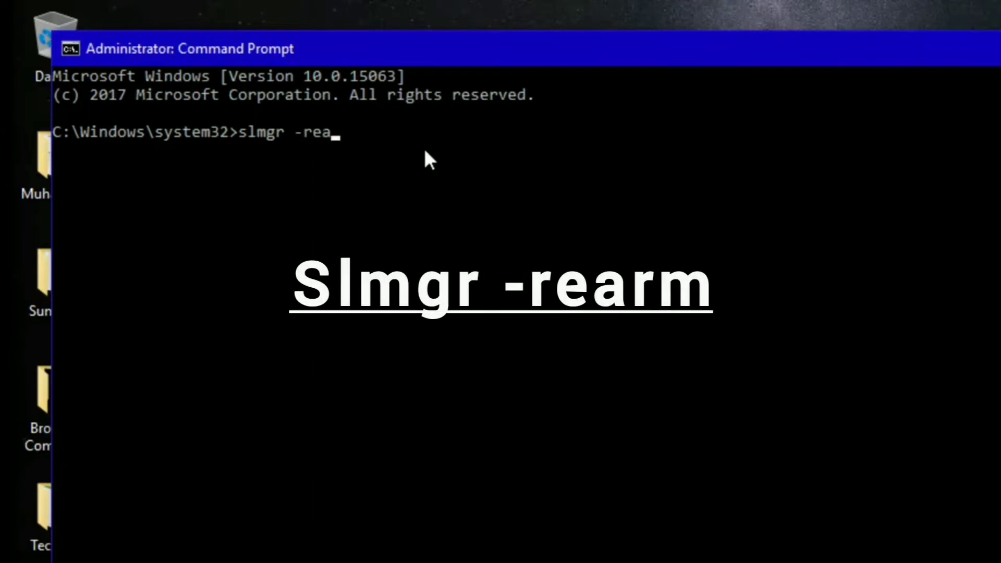
text(rm)
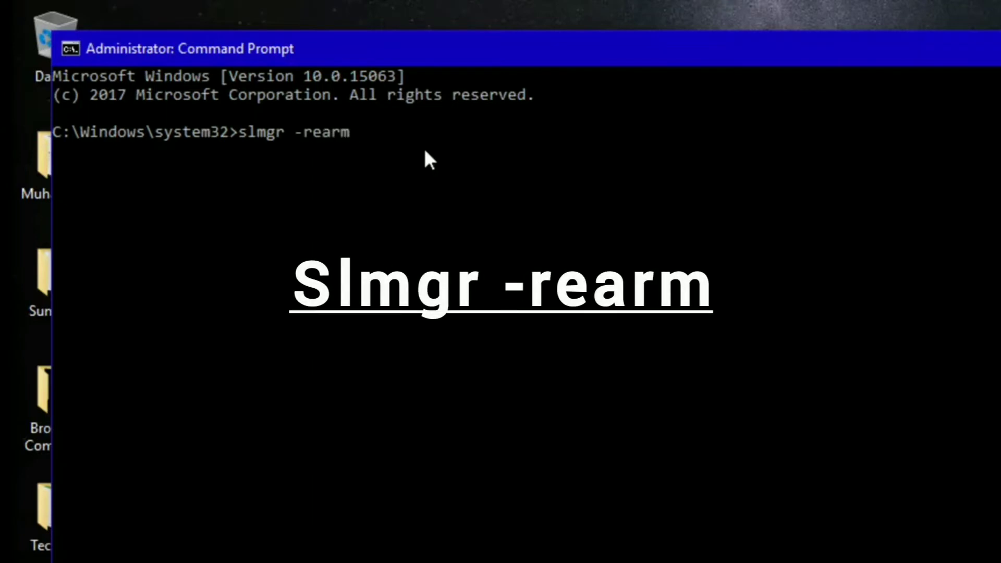
key(Return)
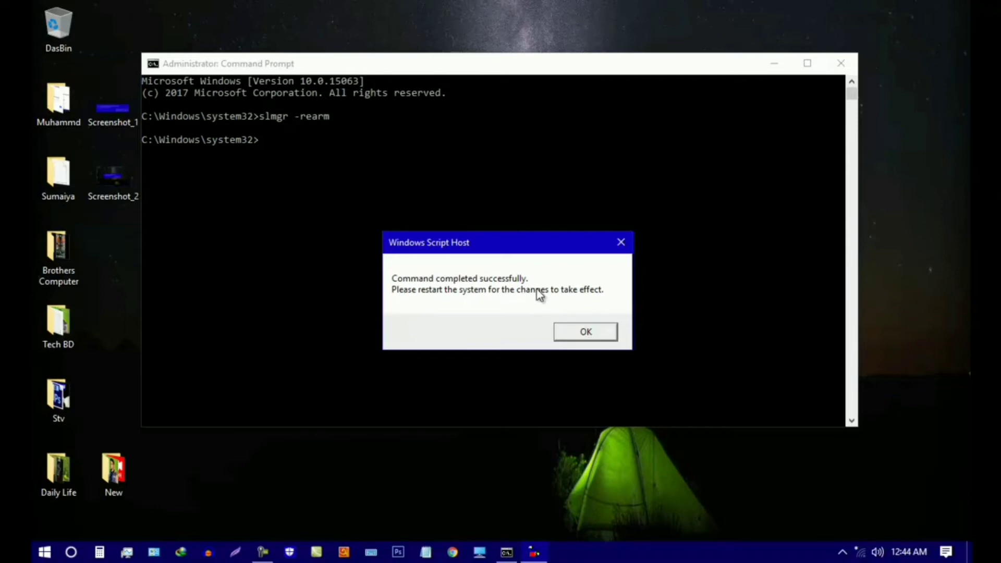
click(586, 332)
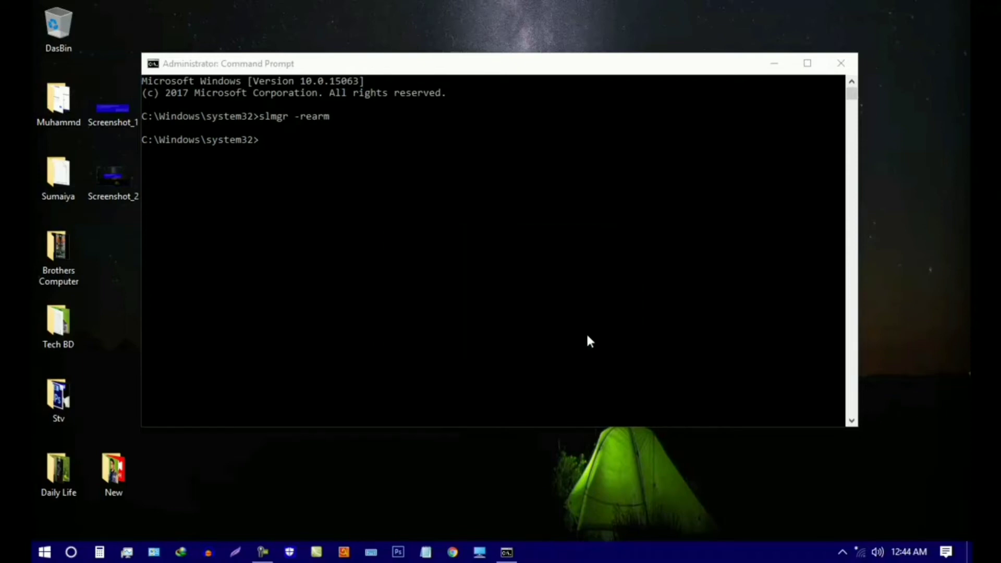
- Close the Command Prompt window and refresh the desktop nine times
click(839, 64)
right_click(556, 124)
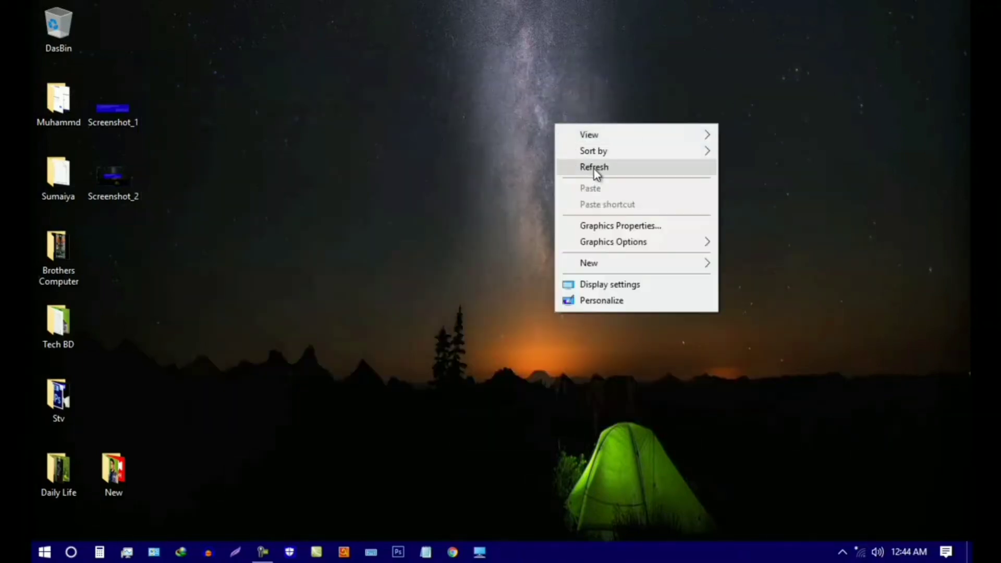
click(594, 168)
right_click(467, 121)
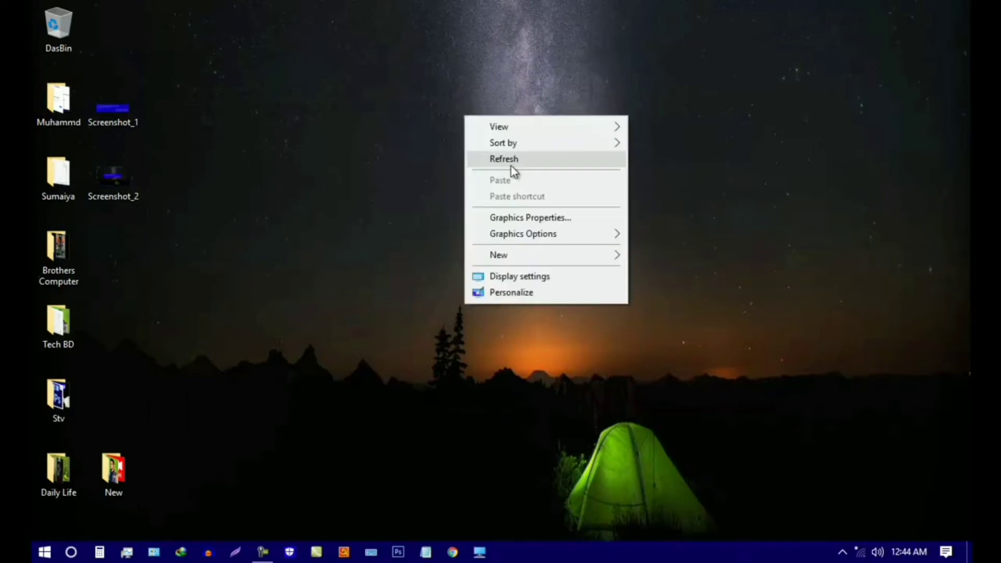
click(512, 167)
right_click(412, 202)
click(428, 245)
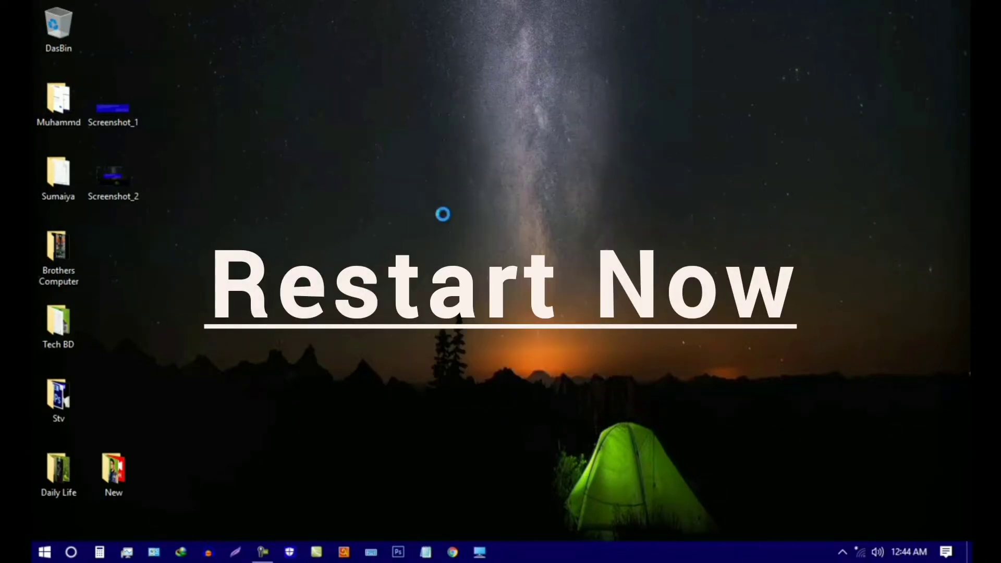
right_click(426, 190)
click(467, 237)
right_click(438, 144)
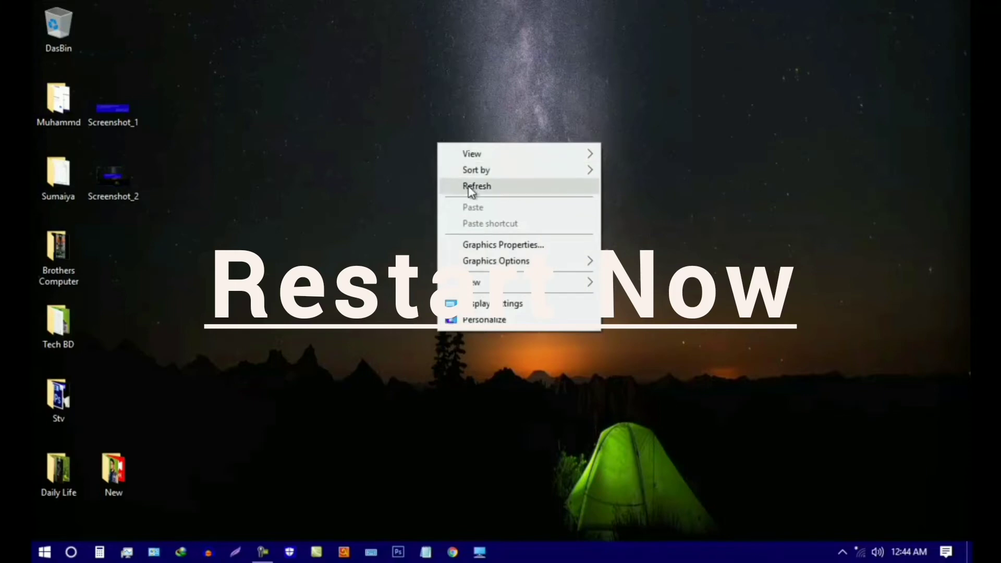
click(468, 186)
right_click(467, 183)
click(504, 235)
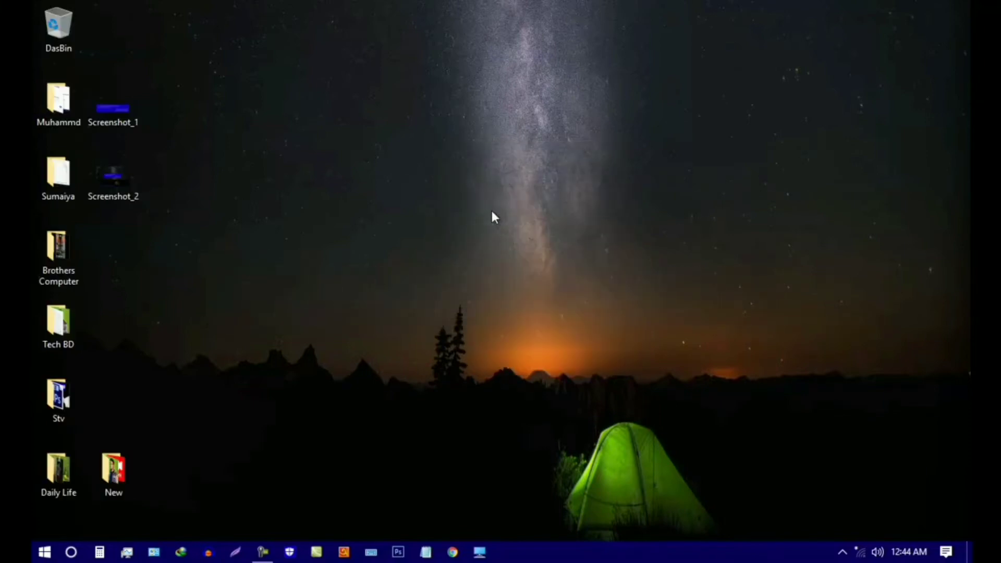
right_click(405, 151)
click(459, 196)
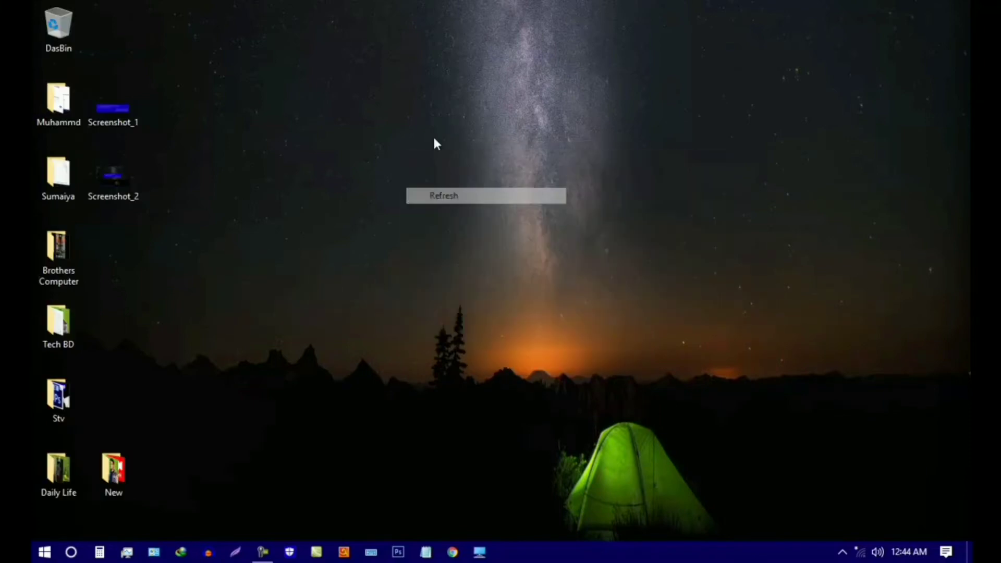
right_click(428, 127)
click(452, 168)
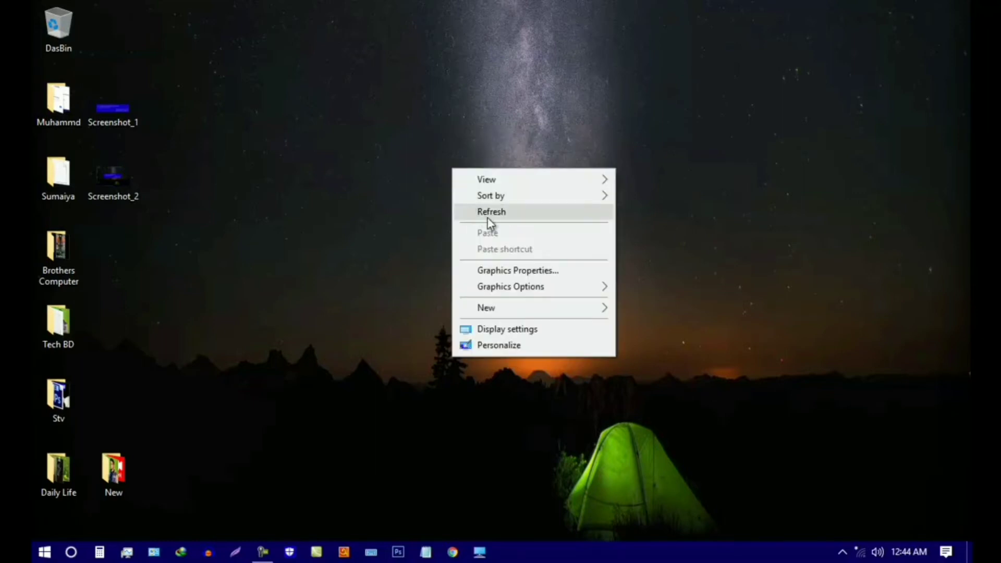
click(487, 218)
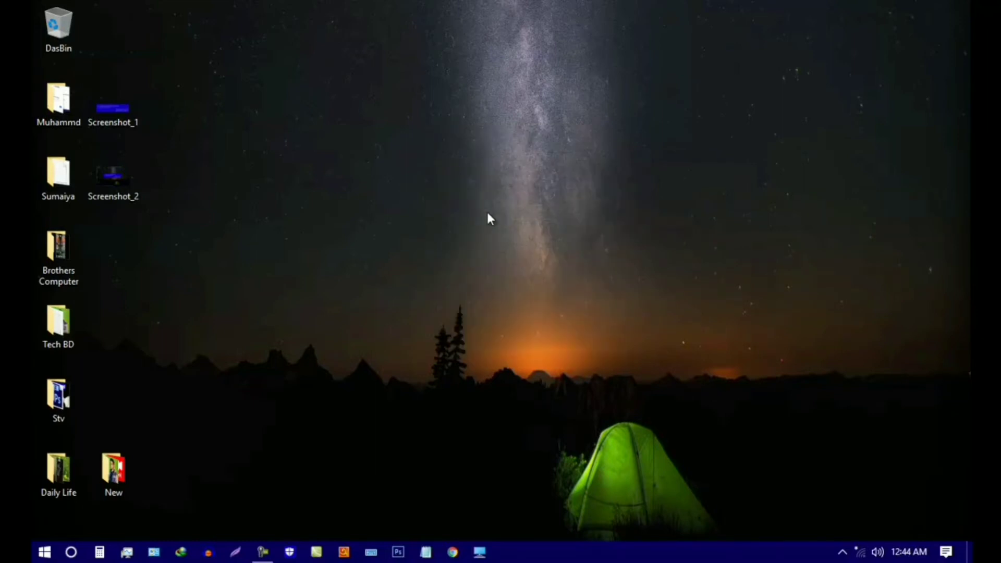
- Launch services.msc from the Win+R Run box
key(super+r)
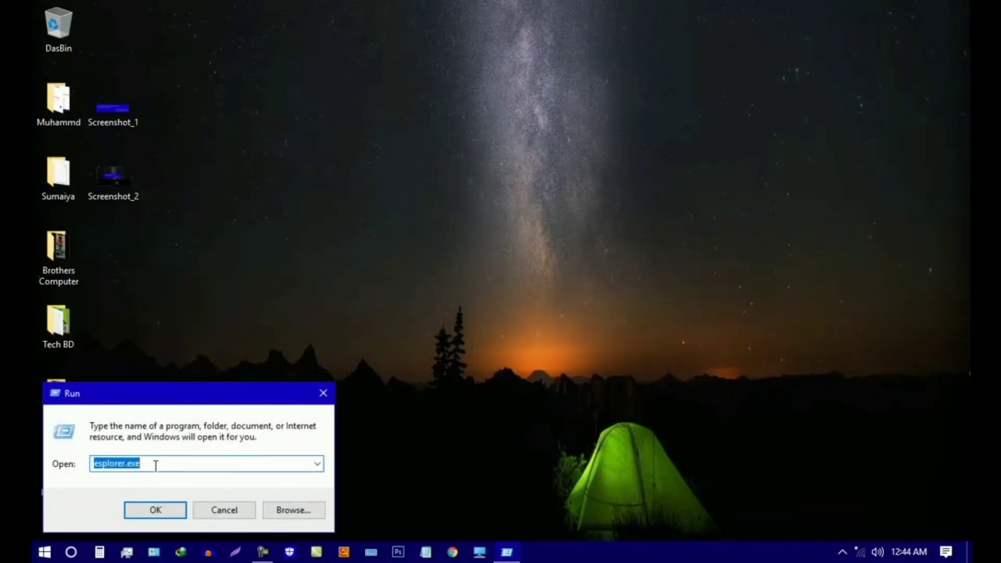
text(se)
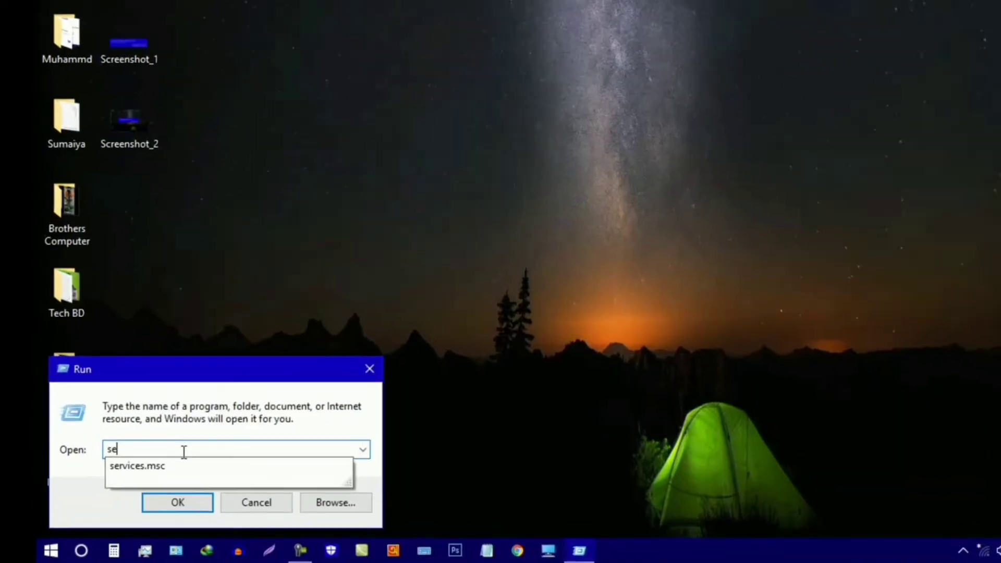
text(r)
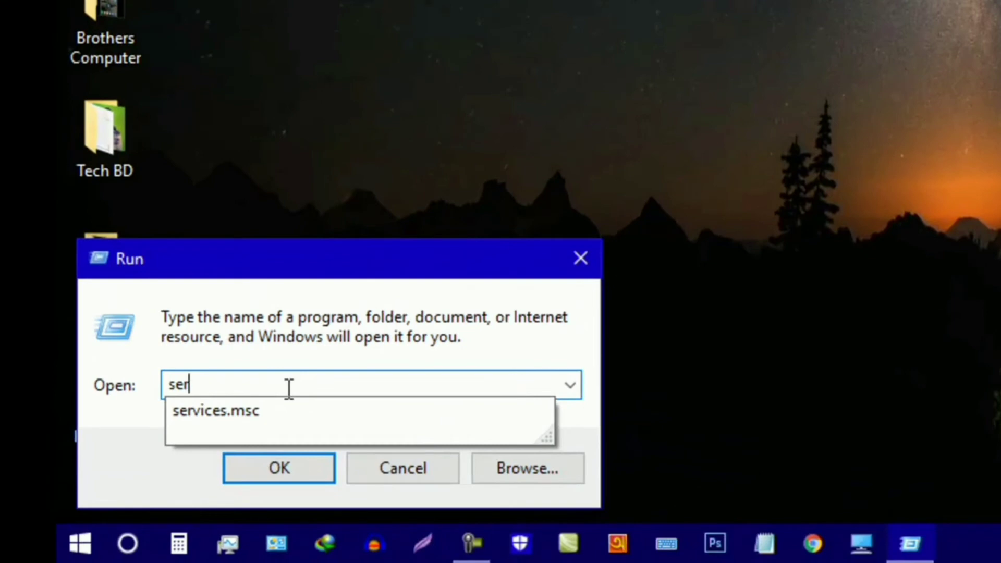
key(Down)
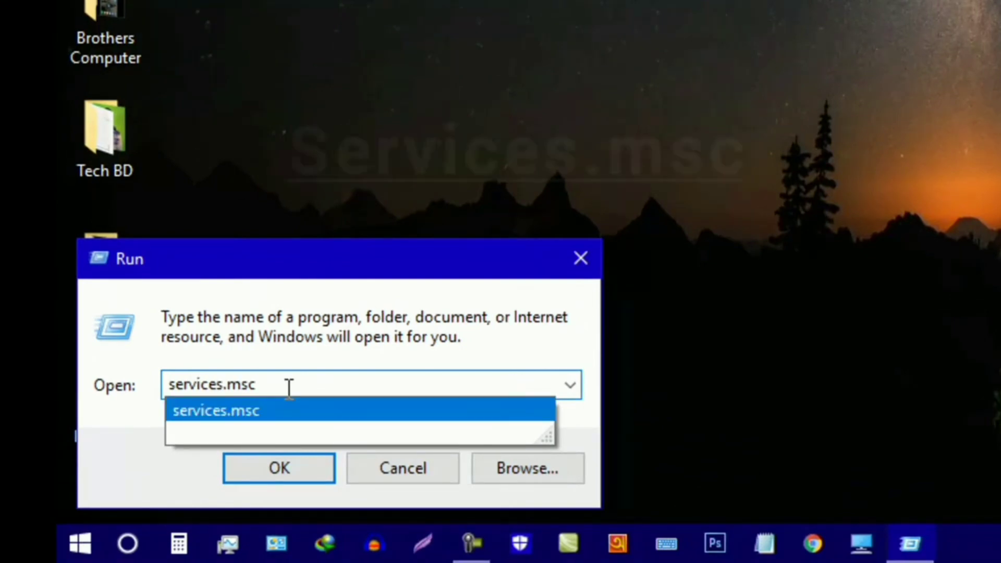
key(Return)
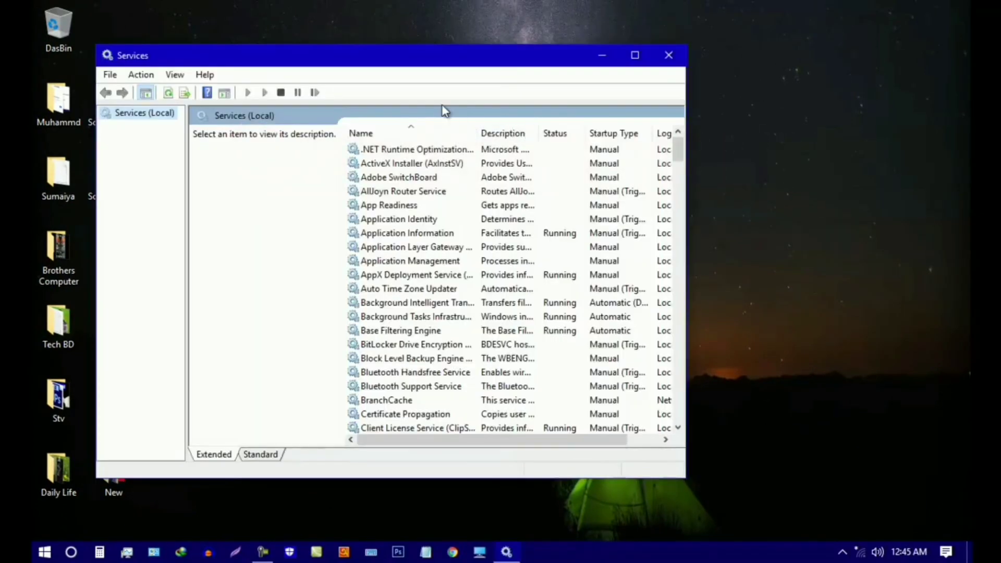
- Open the Properties of Windows License Manager Service from the Services list
drag(439, 64, 554, 66)
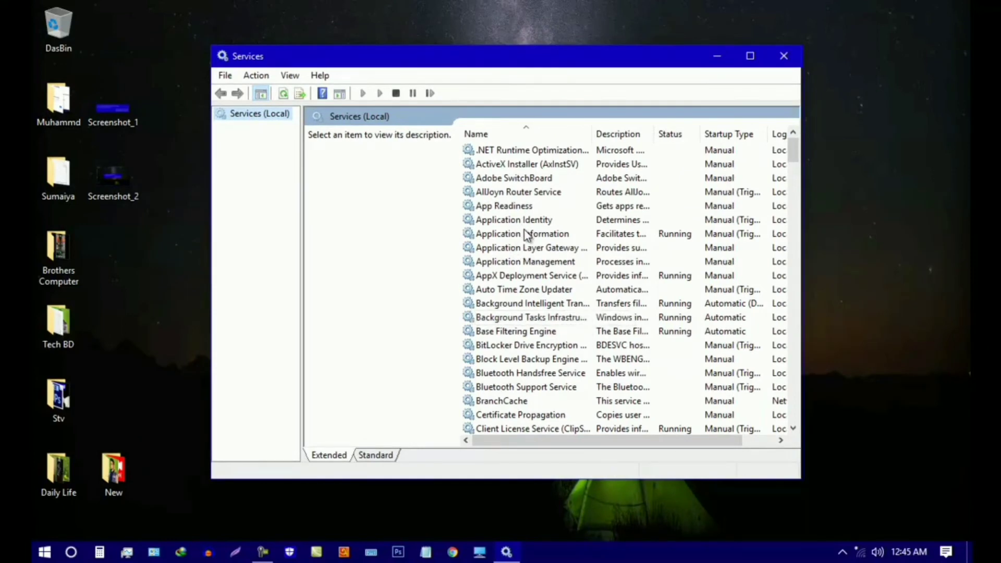
scroll(527, 235, down, 20)
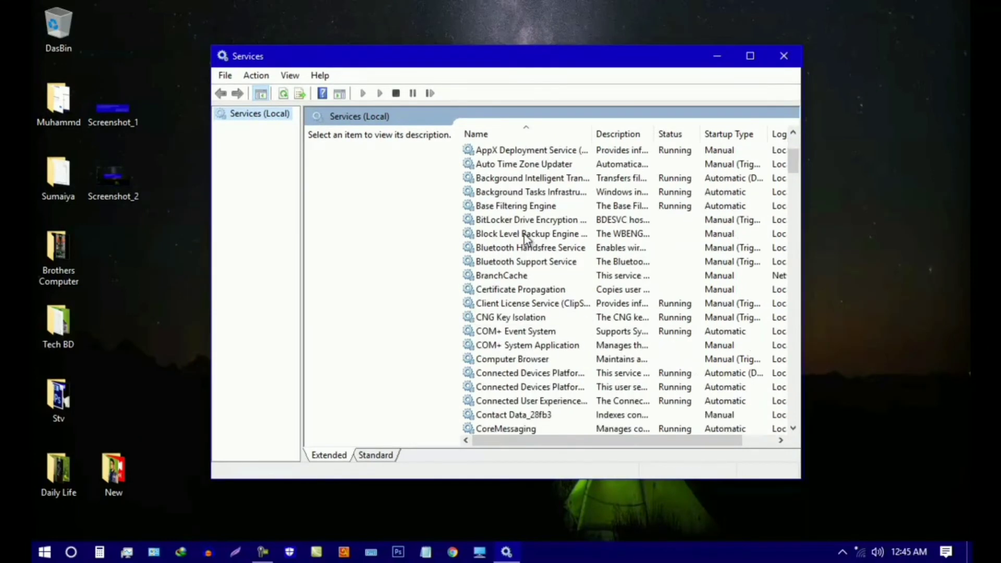
scroll(522, 257, down, 20)
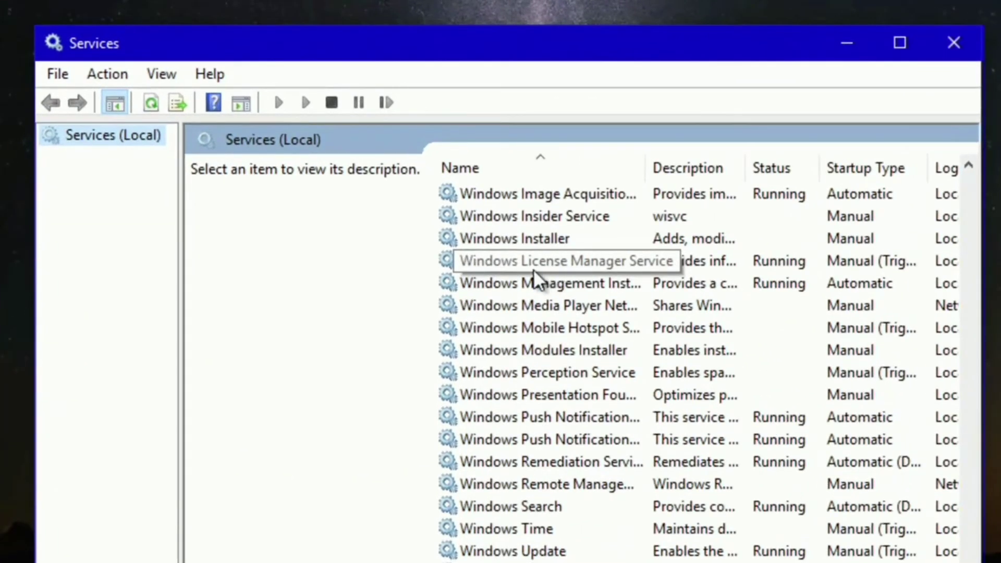
right_click(560, 259)
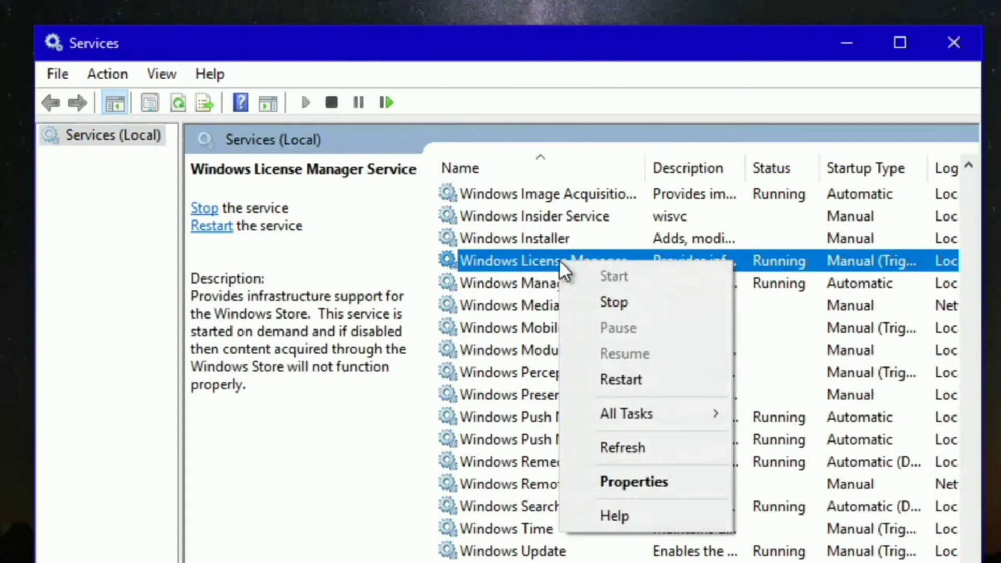
click(666, 484)
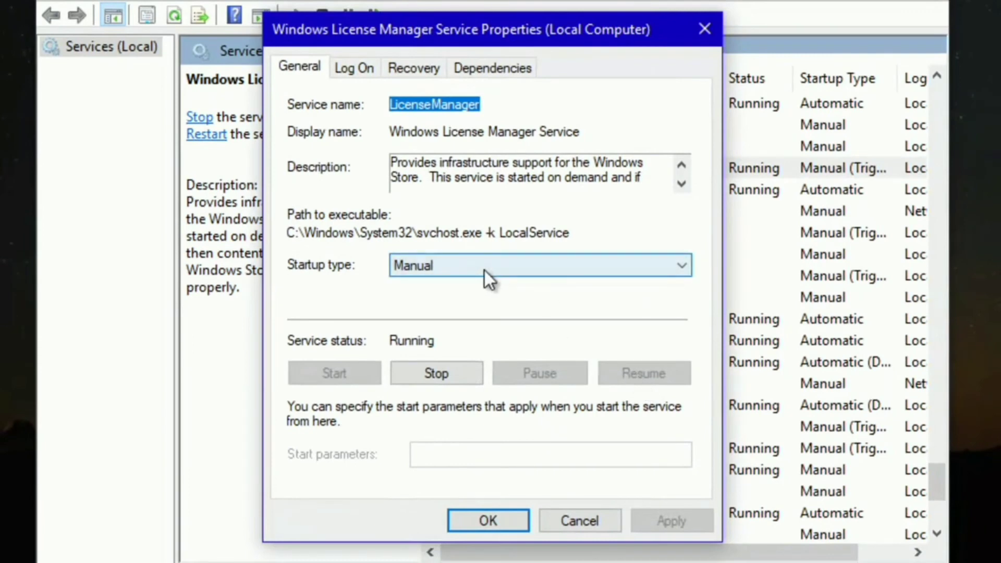
- Set Windows License Manager Service startup type to Disabled, apply it, and close Services
click(484, 270)
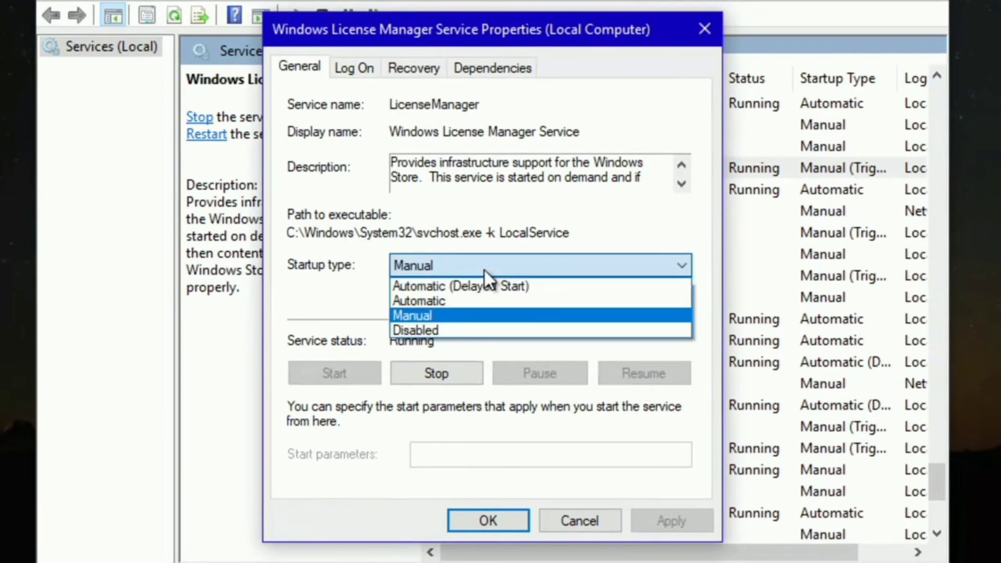
click(476, 269)
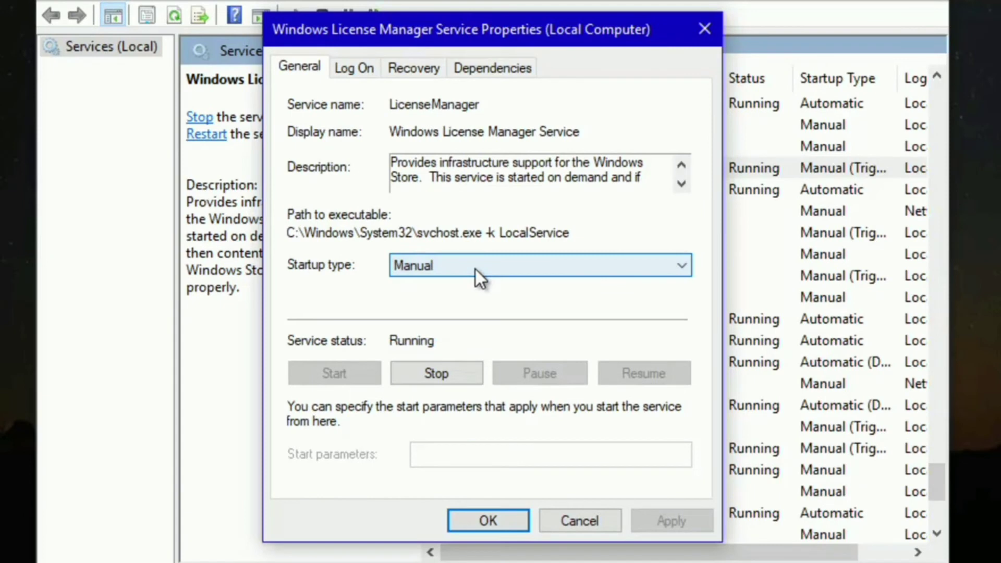
click(475, 269)
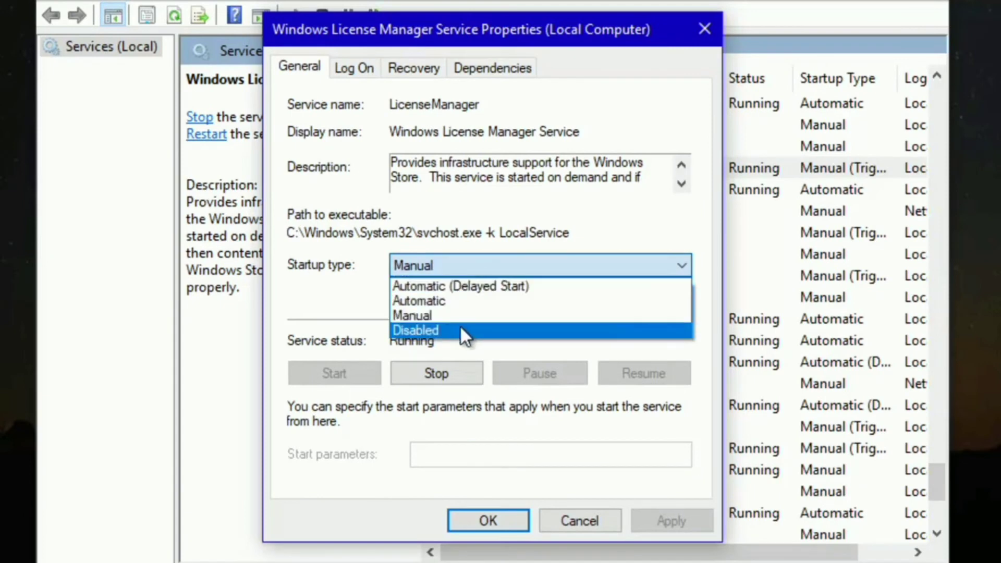
click(460, 329)
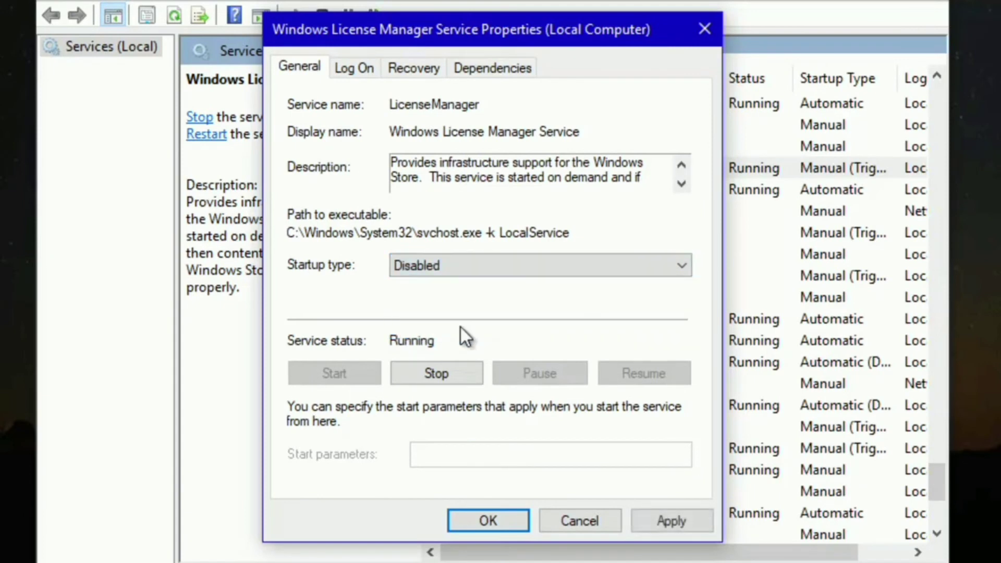
click(671, 529)
click(510, 518)
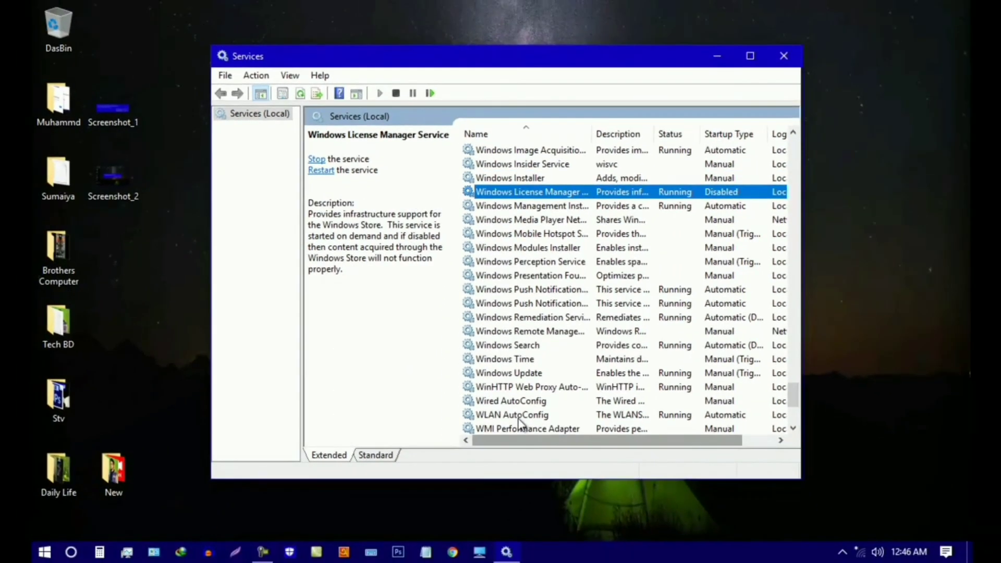
click(786, 53)
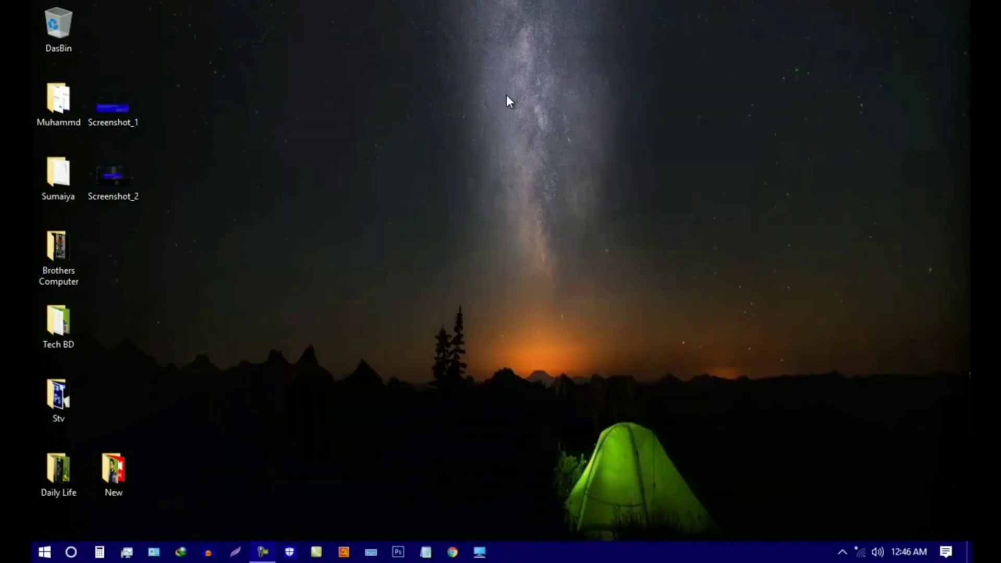